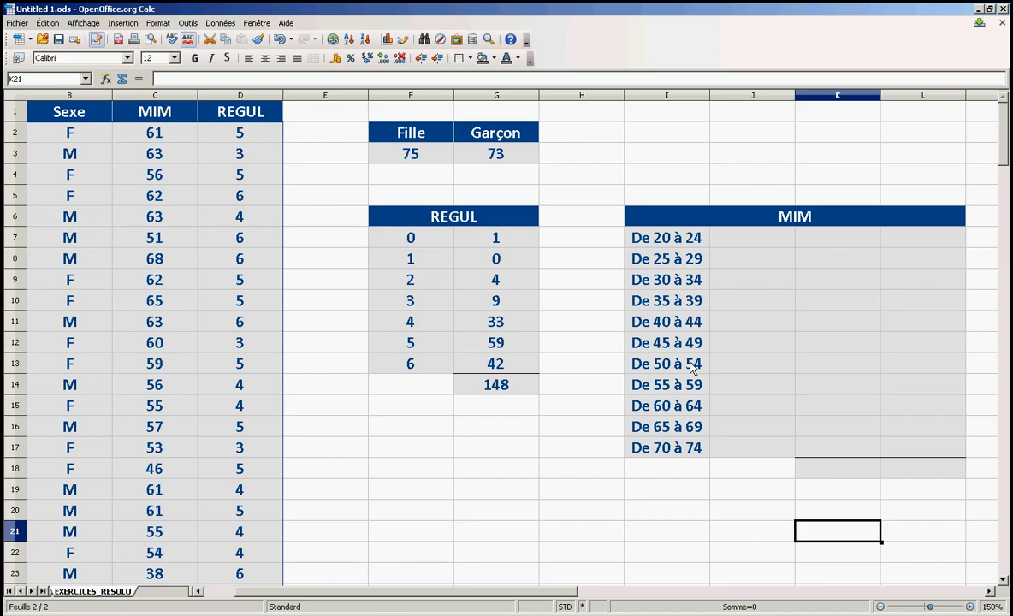
# Enter the class limits 24,5 and 29,5 in J7 and J8 of the MIM table and extend the series down to J17
pyautogui.click(752, 242)
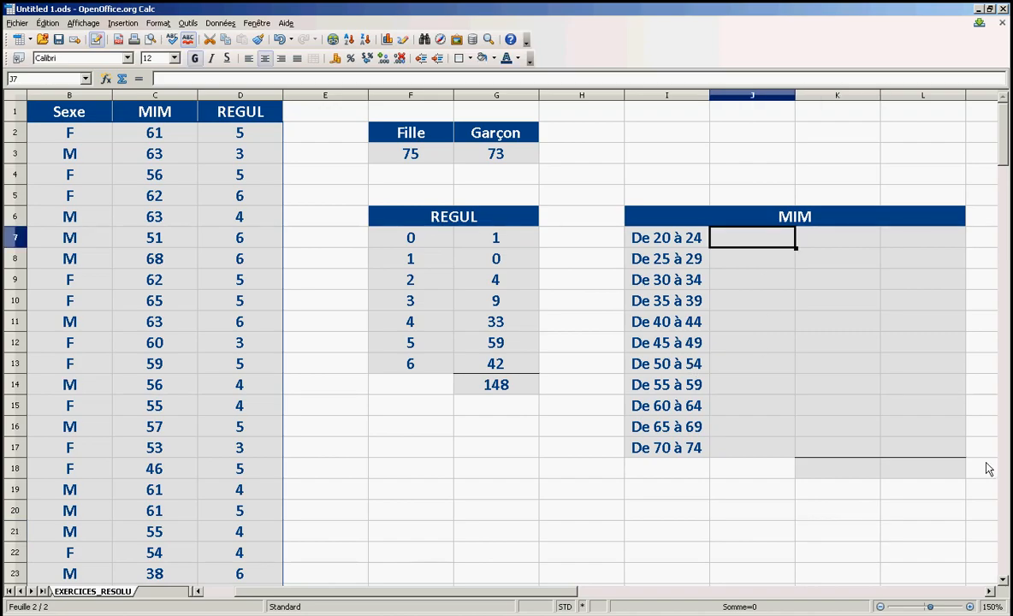
pyautogui.write('24')
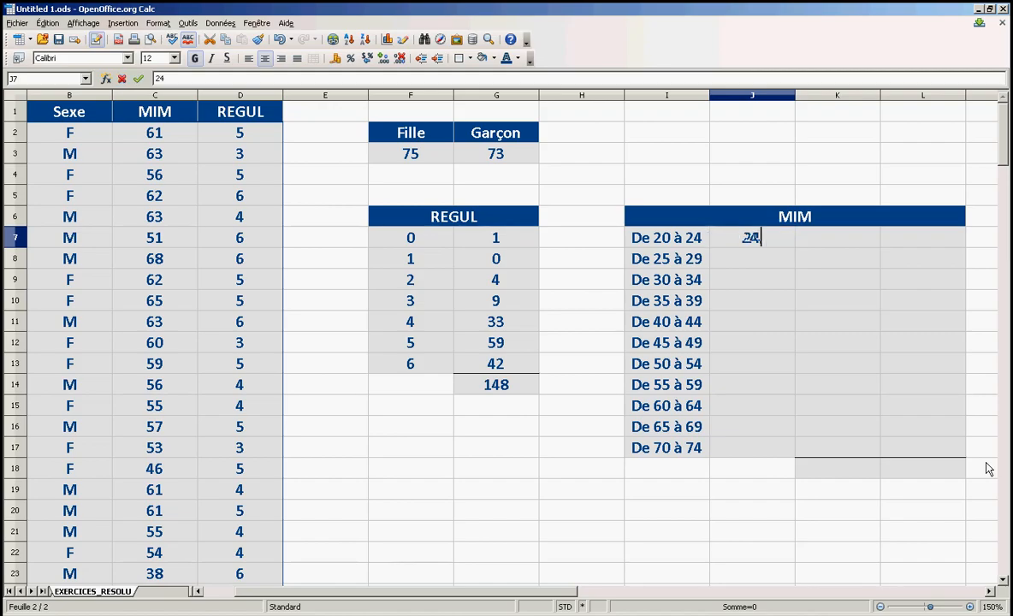
pyautogui.write(',5')
pyautogui.press('Return')
pyautogui.write('29')
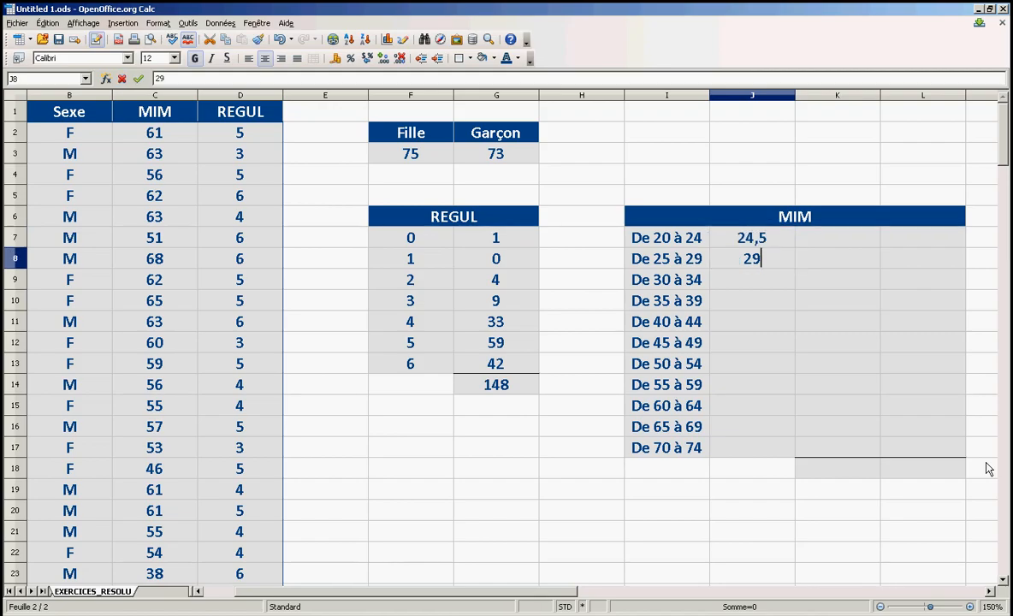
pyautogui.write(',5')
pyautogui.press('Return')
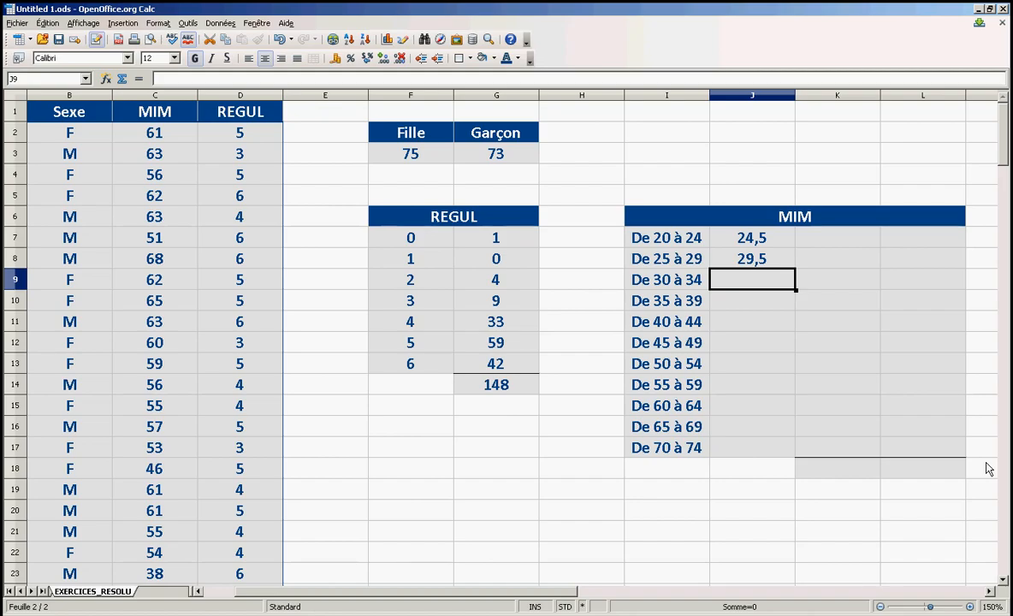
pyautogui.moveTo(723, 242); pyautogui.dragTo(794, 449)
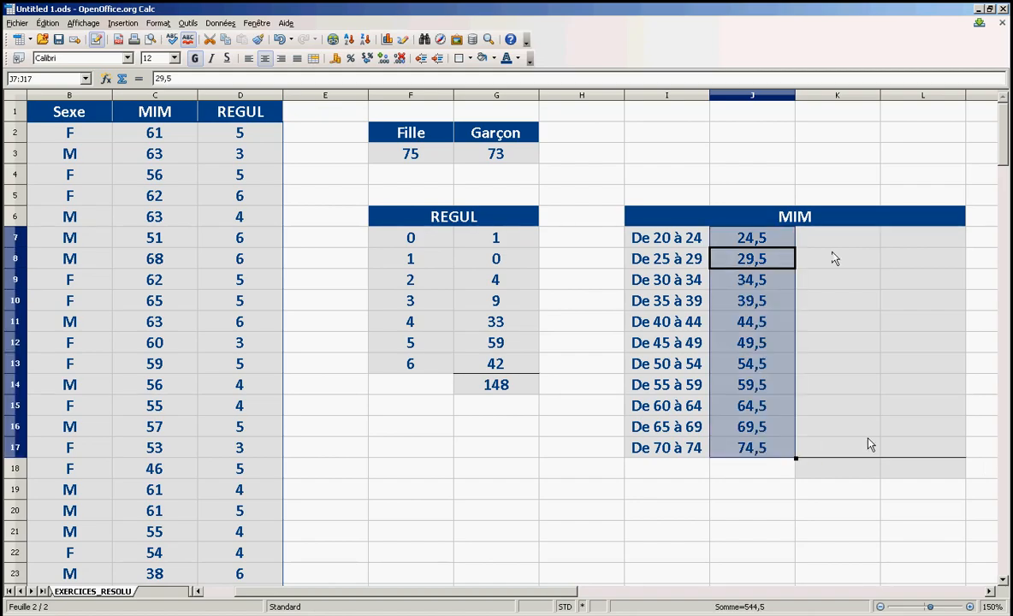
# Start a FREQUENCE array function for the range K7:K17 with the function wizard
pyautogui.click(834, 225)
pyautogui.moveTo(836, 233); pyautogui.dragTo(836, 448)
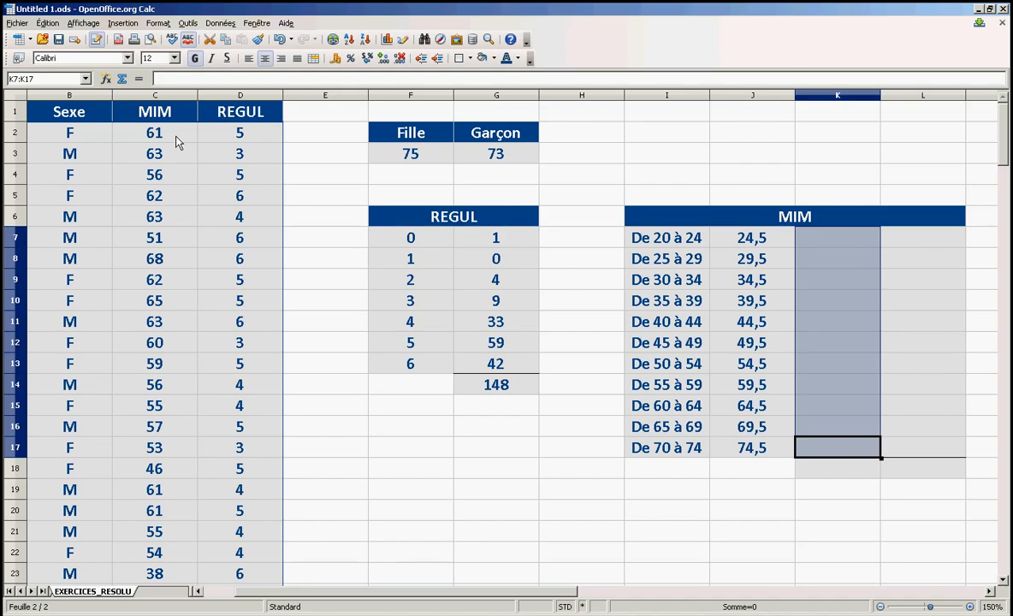
pyautogui.click(106, 78)
pyautogui.click(442, 243)
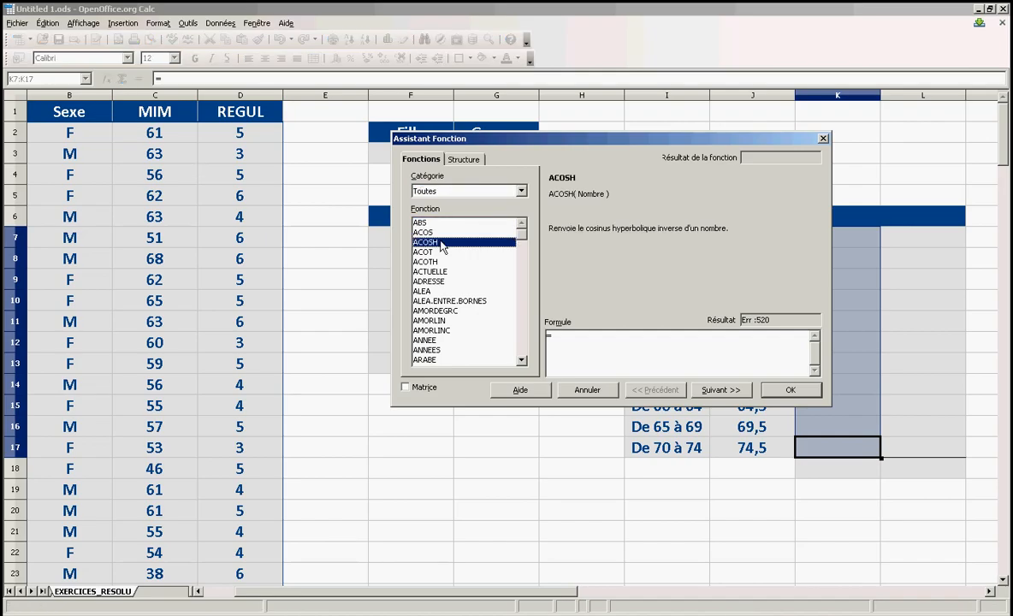
pyautogui.write('fr')
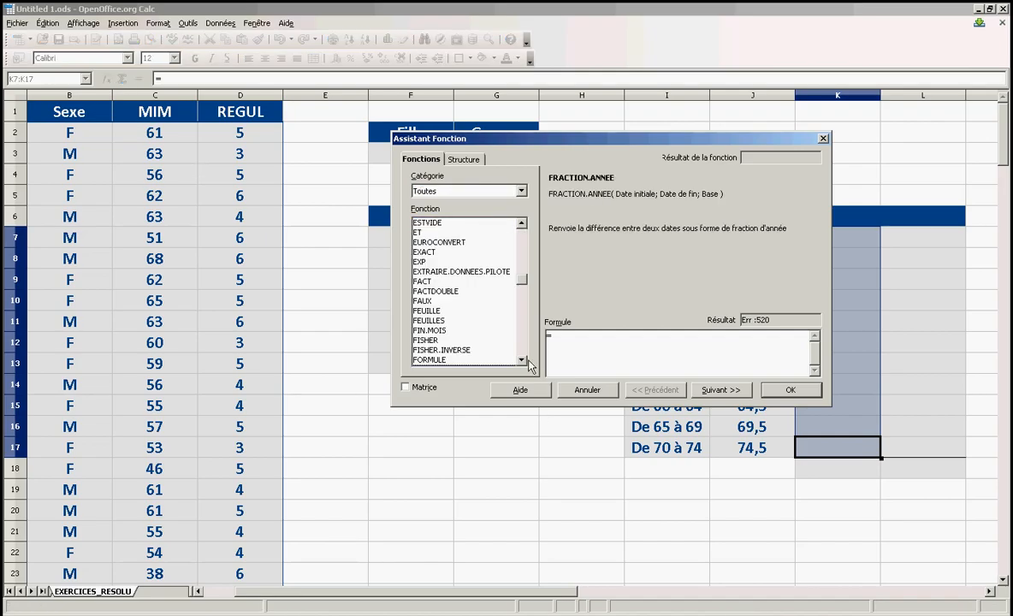
pyautogui.click(523, 359)
pyautogui.click(523, 359)
pyautogui.scroll(-1, 460, 353)
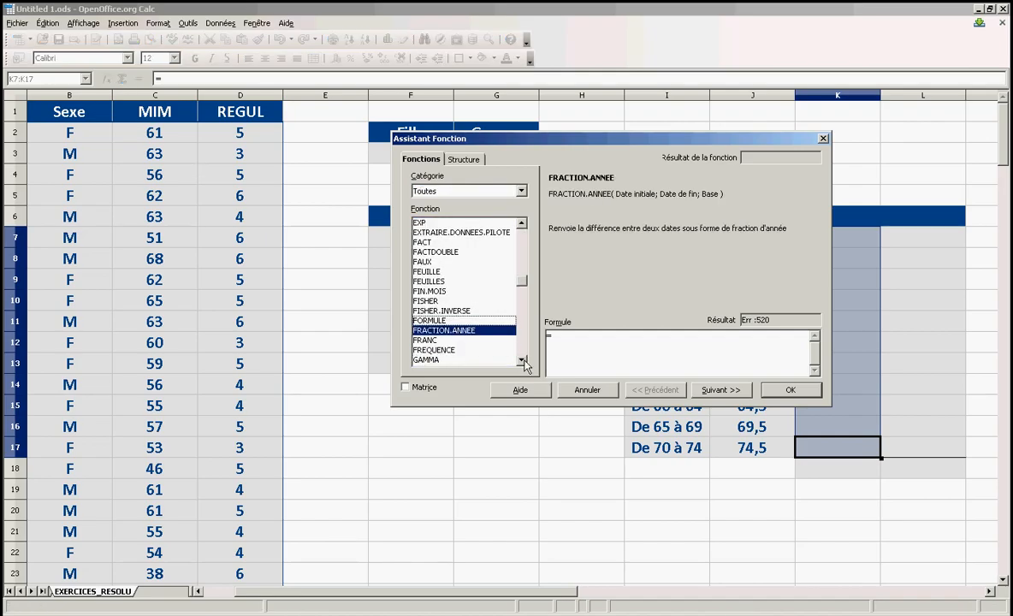
pyautogui.click(453, 339)
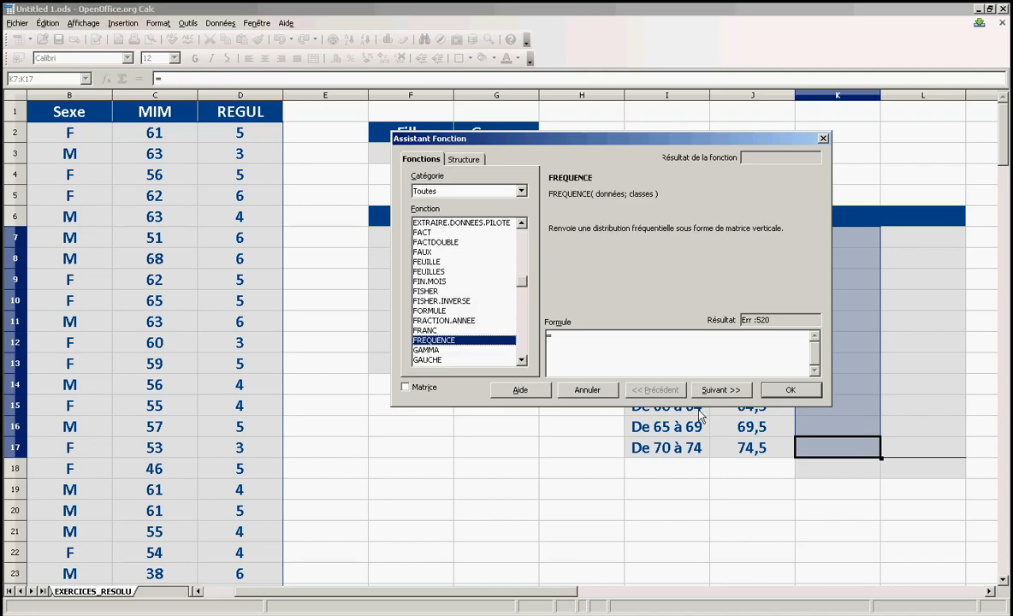
pyautogui.click(720, 390)
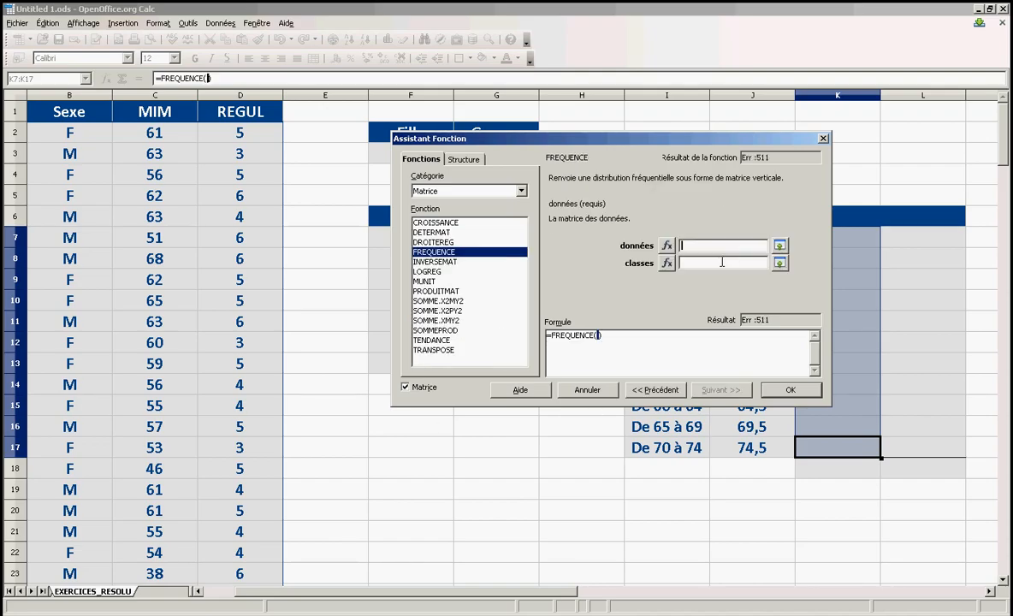
# Set the FREQUENCE data to the MIM scores C2:C149 and its classes to J7:J17, and apply the array formula
pyautogui.click(779, 245)
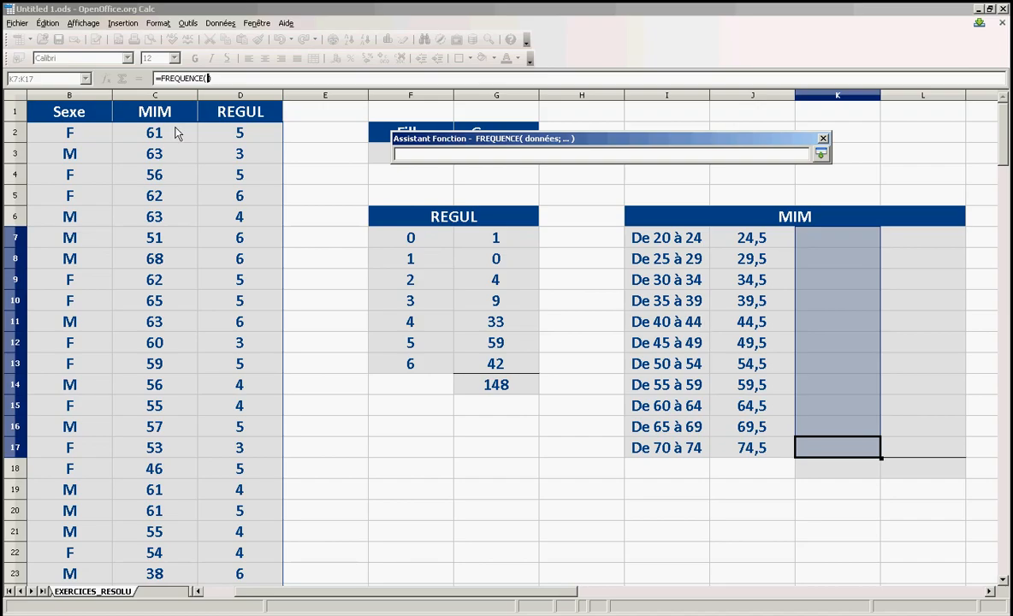
pyautogui.moveTo(176, 131); pyautogui.dragTo(169, 219)
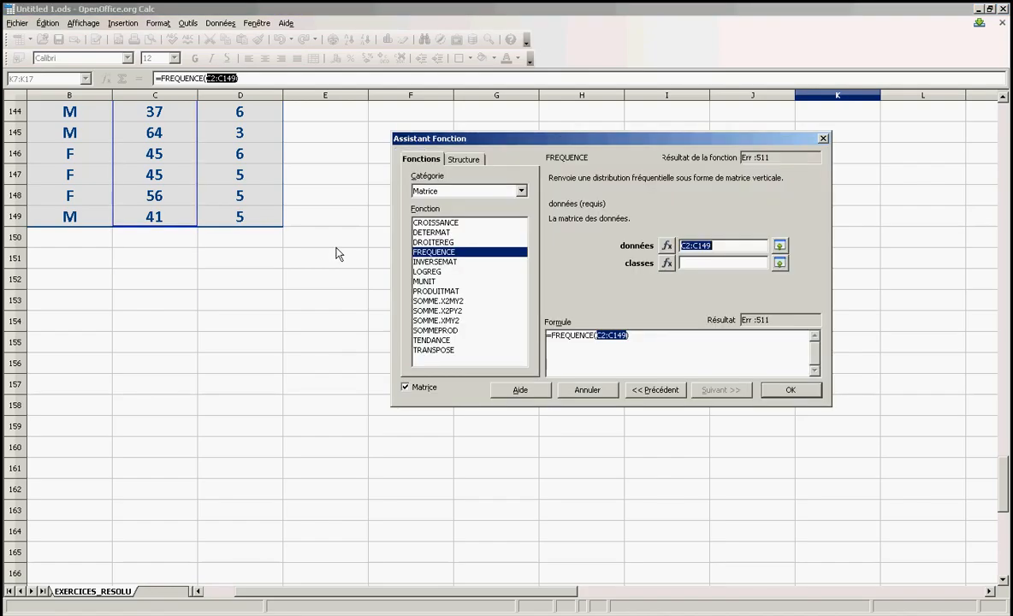
pyautogui.click(780, 263)
pyautogui.moveTo(1003, 474); pyautogui.dragTo(1006, 115)
pyautogui.moveTo(749, 245); pyautogui.dragTo(748, 447)
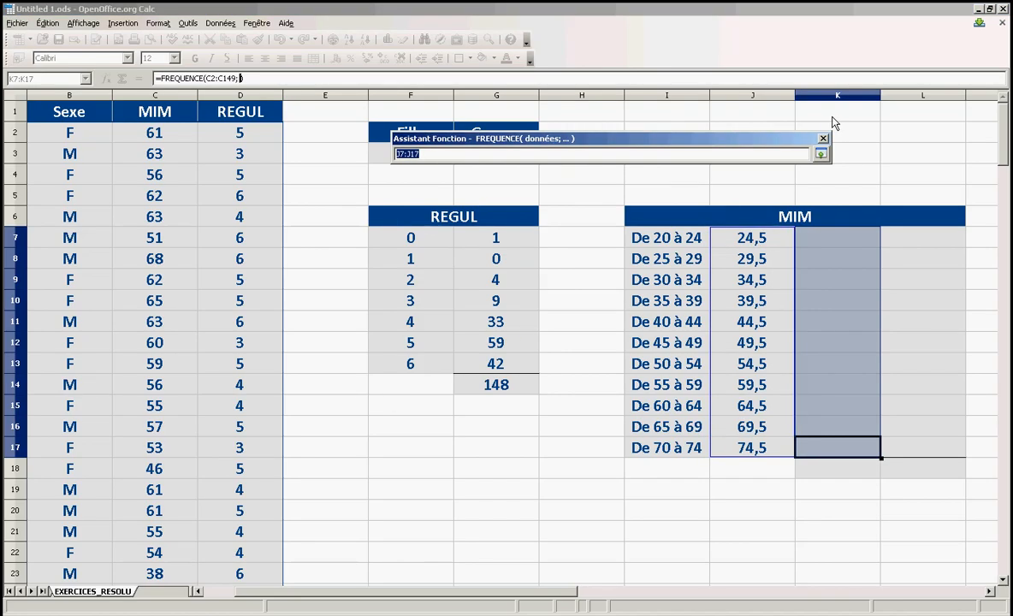
pyautogui.click(820, 154)
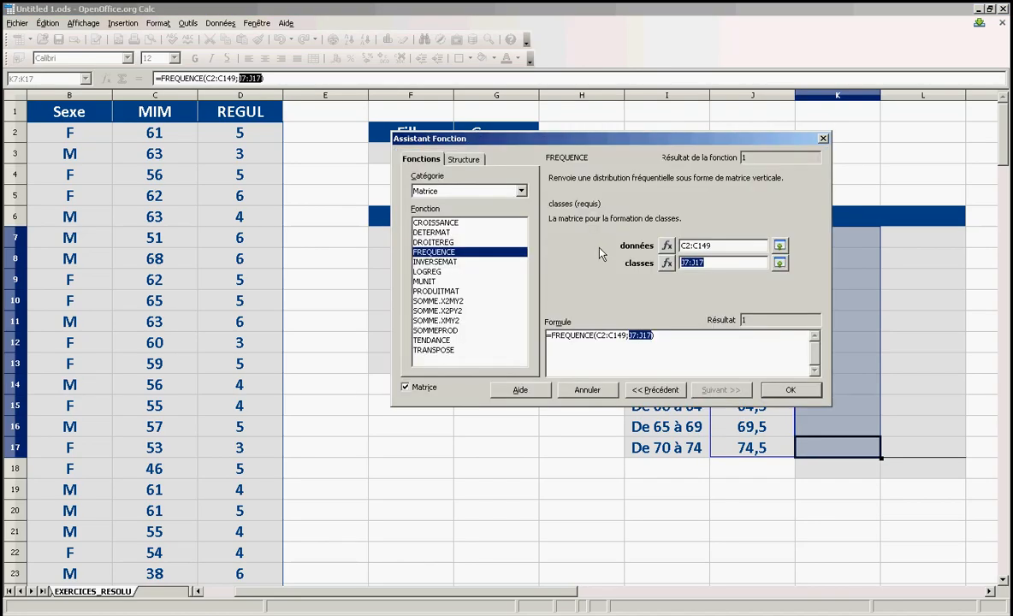
pyautogui.click(786, 392)
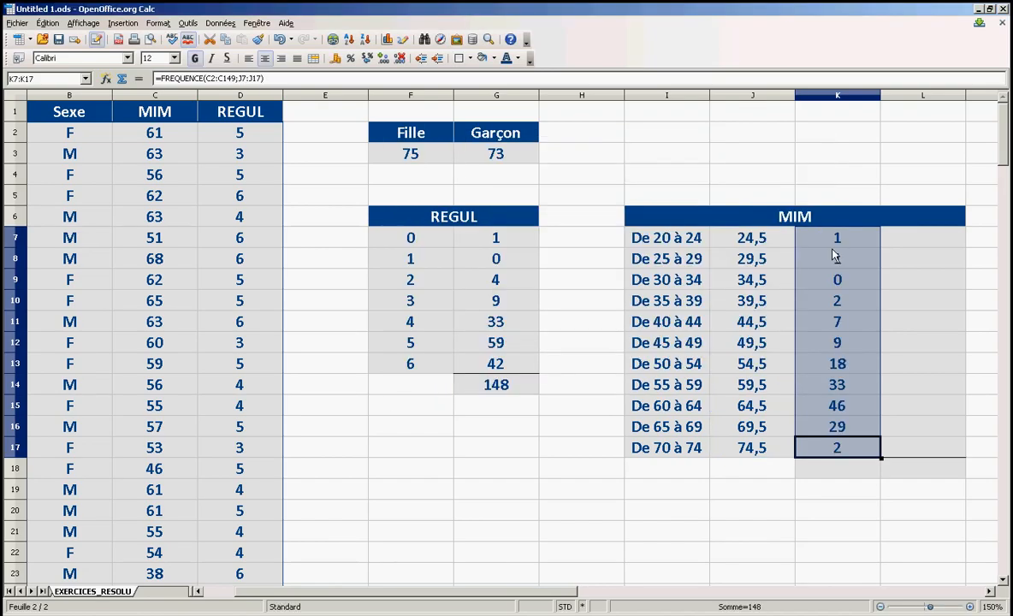
# Total the MIM frequencies K7:K17 in cell K18 with SOMME
pyautogui.click(837, 470)
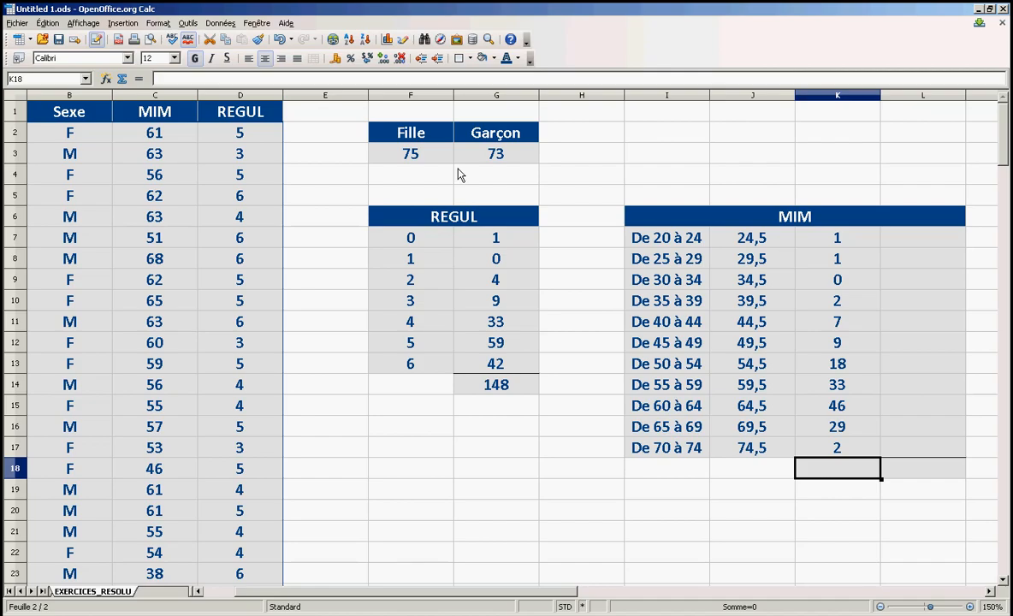
pyautogui.click(122, 78)
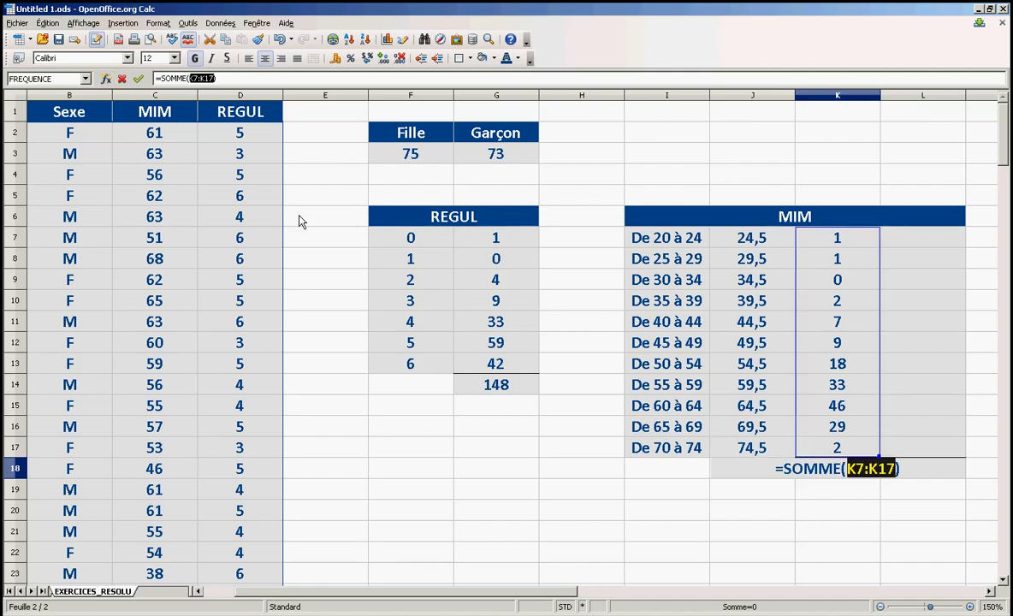
pyautogui.press('Return')
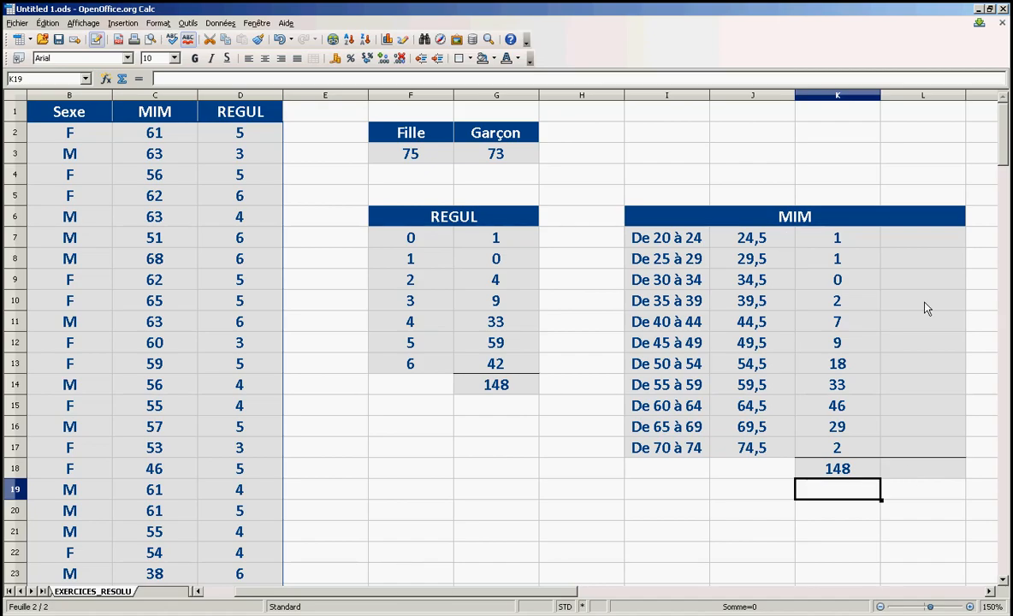
# Enter the formula =K7/K$18 in L7 to calculate the first class's share of the total
pyautogui.click(920, 244)
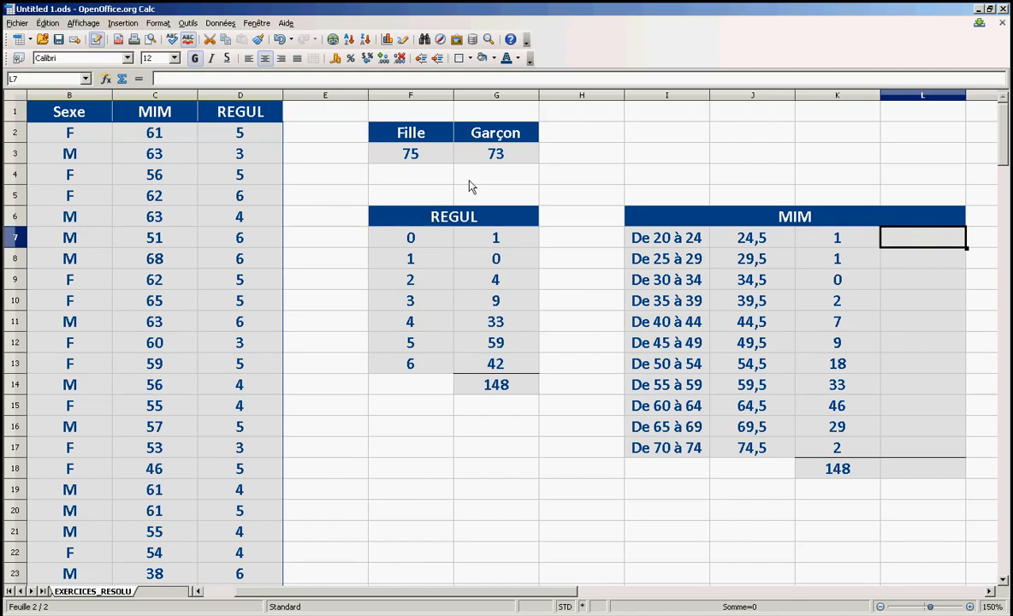
pyautogui.press('F2')
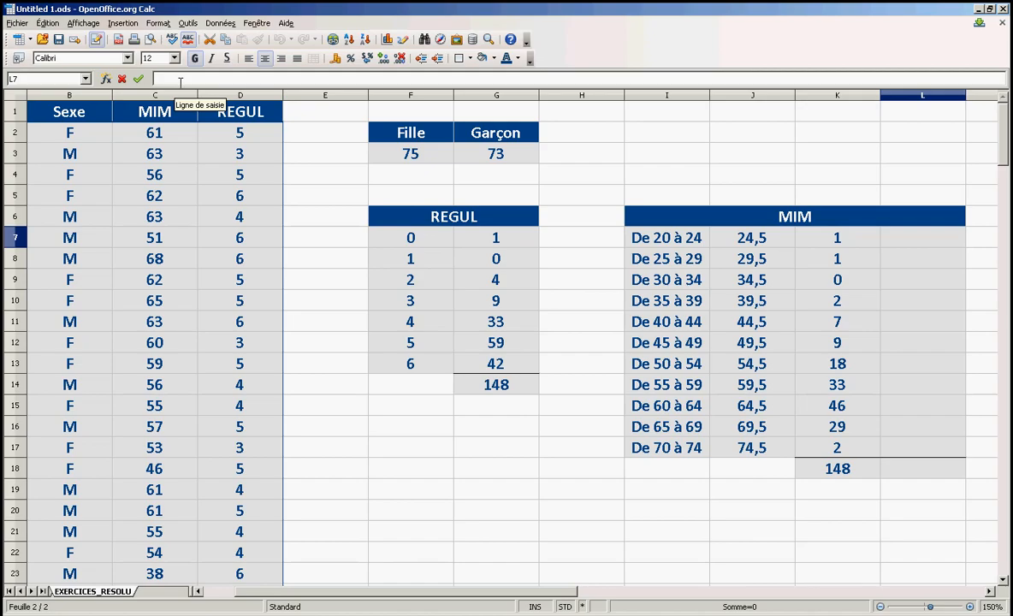
pyautogui.write('=')
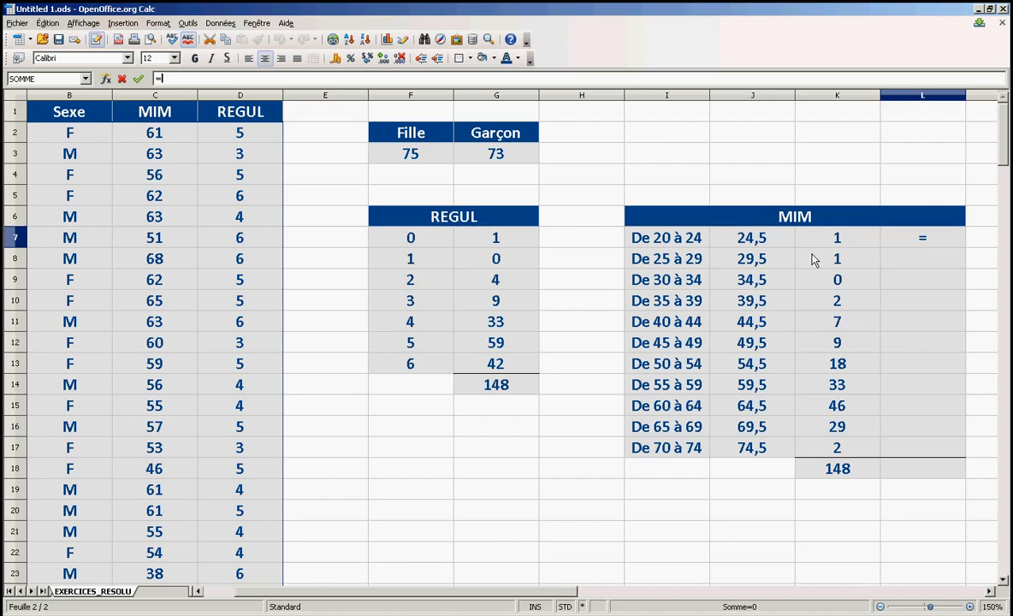
pyautogui.click(834, 242)
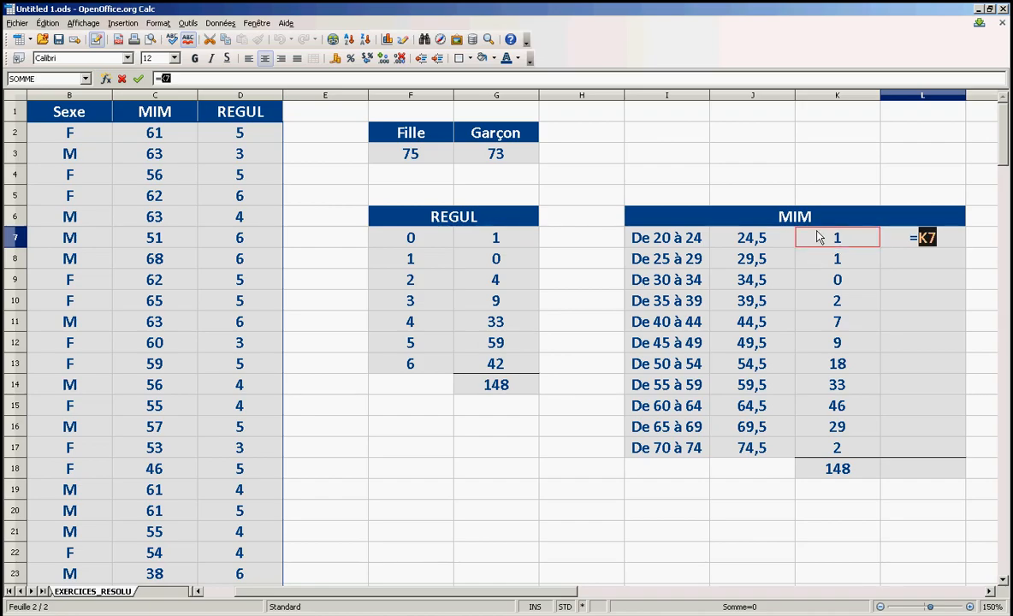
pyautogui.write('/')
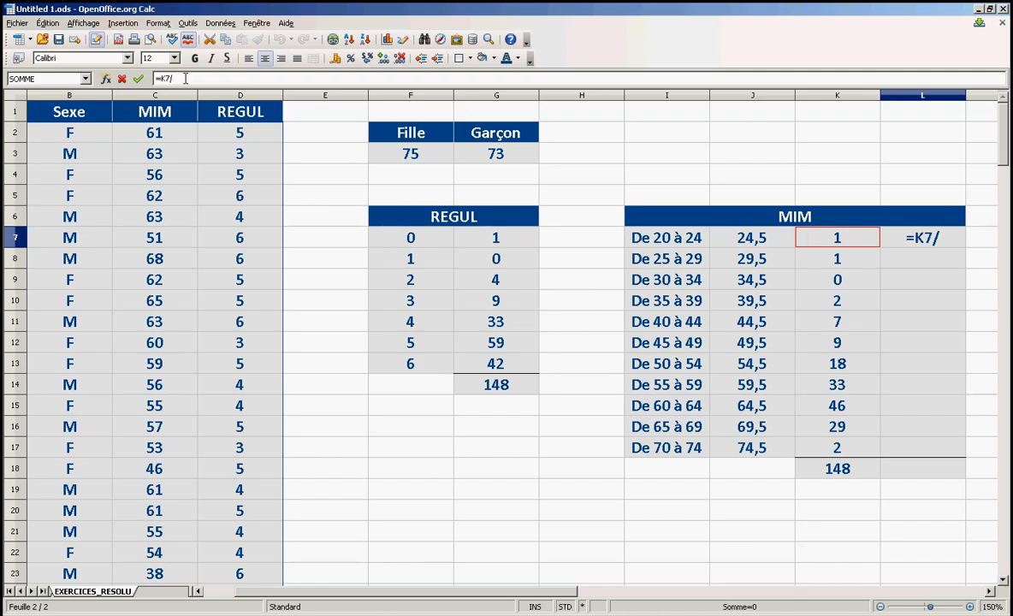
pyautogui.click(841, 473)
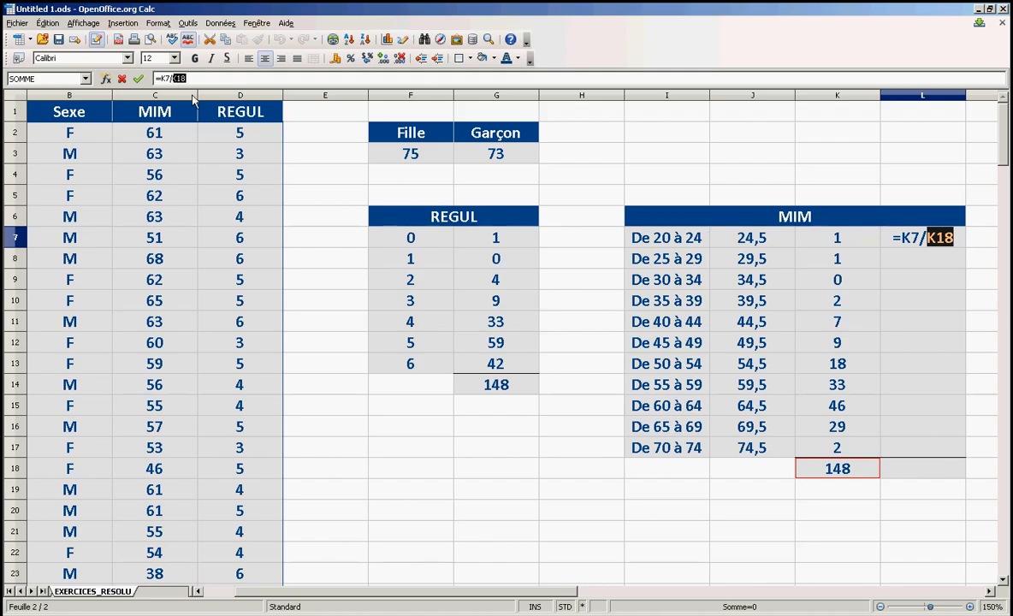
pyautogui.click(225, 79)
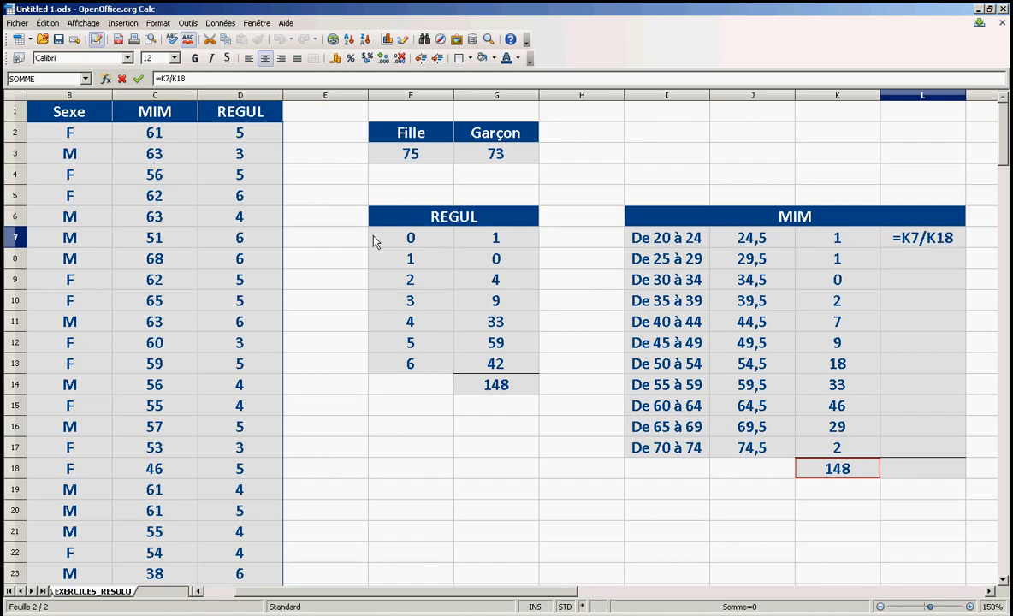
pyautogui.write('$')
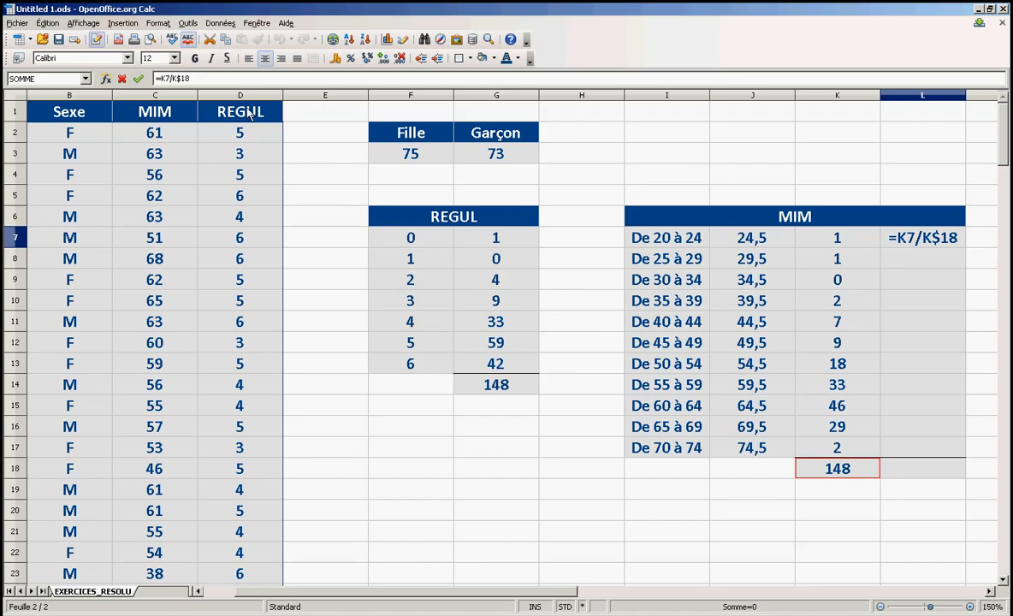
pyautogui.press('Return')
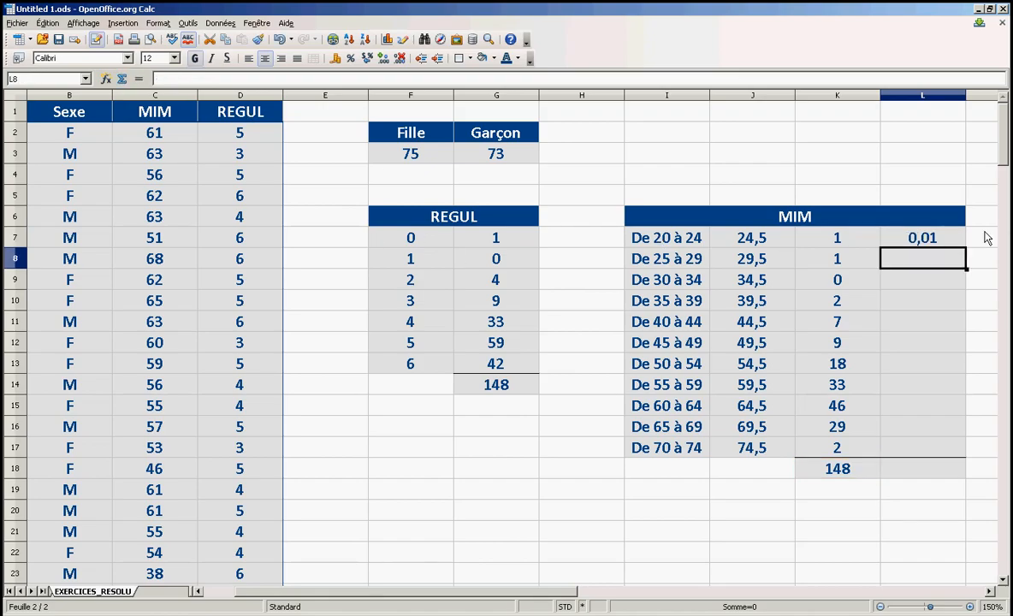
# Copy the proportion formula from L7 down to L17
pyautogui.click(961, 243)
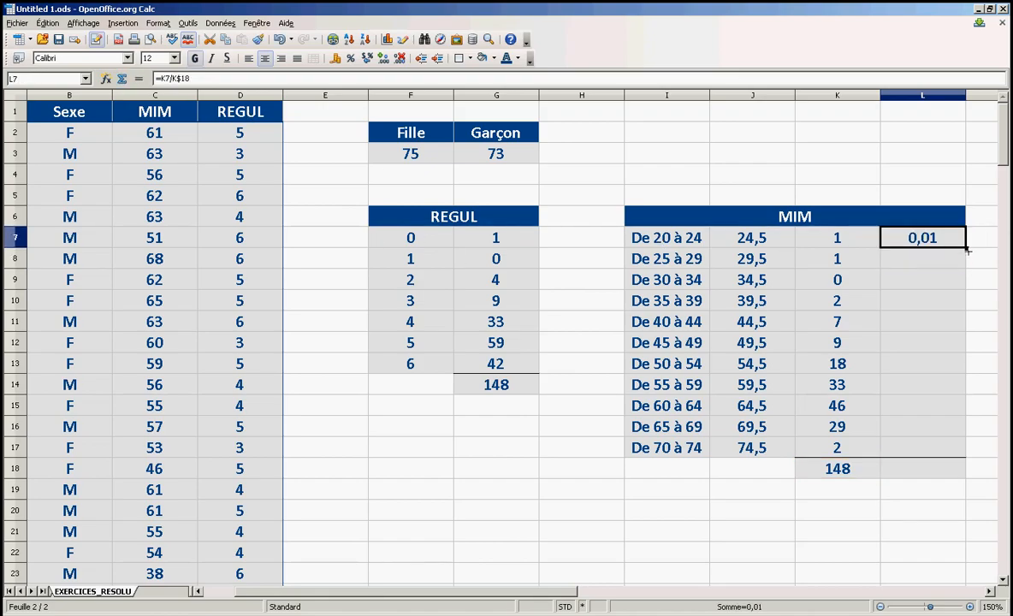
pyautogui.moveTo(968, 251)
pyautogui.mouseDown()
pyautogui.moveTo(965, 453)
pyautogui.moveTo(968, 244)
pyautogui.mouseUp()
pyautogui.moveTo(967, 247); pyautogui.dragTo(972, 451)
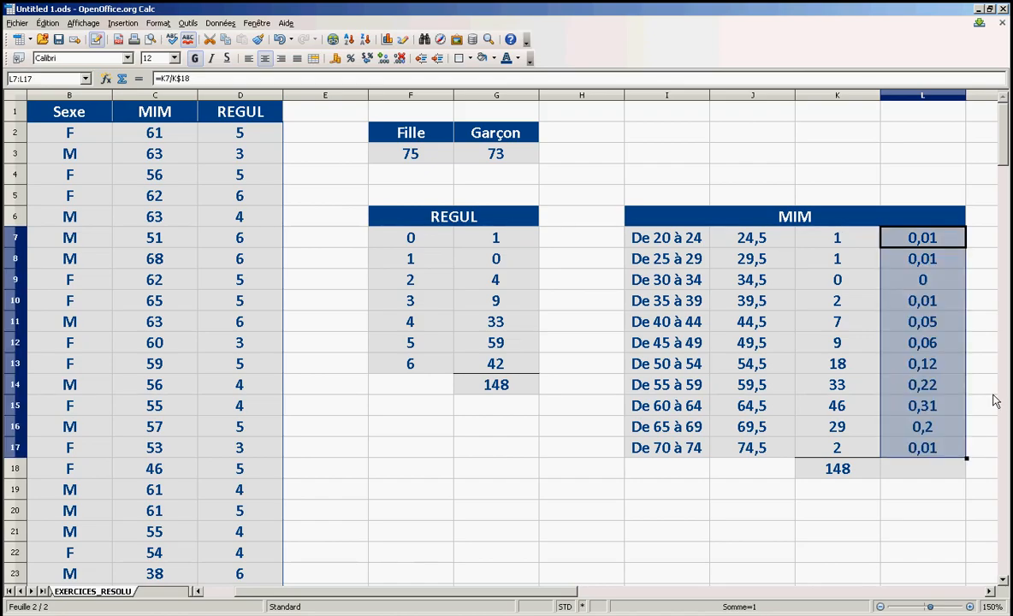
# Format the proportions in L7:L17 as percentages with one decimal place
pyautogui.click(351, 58)
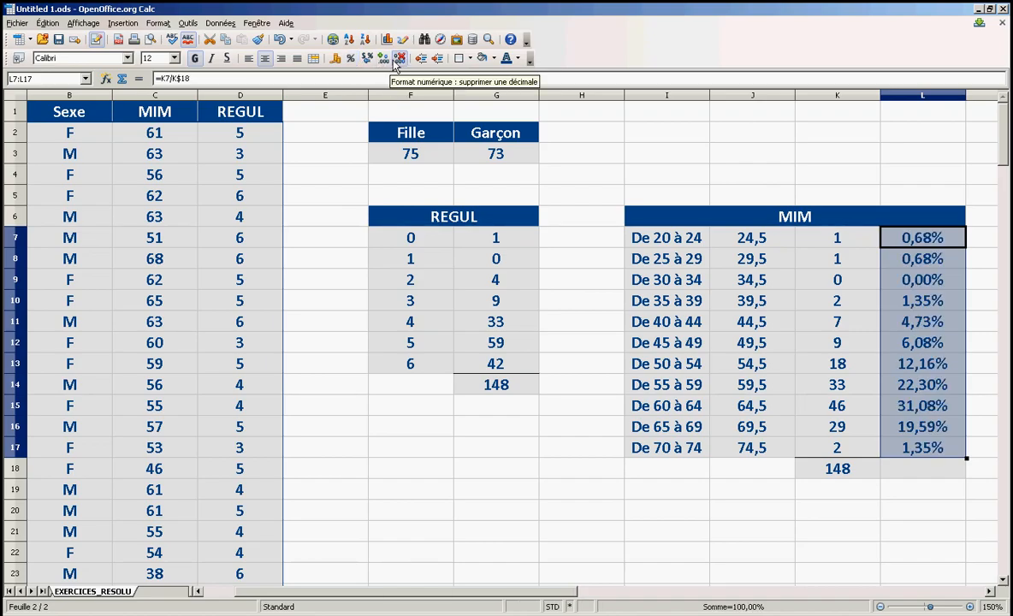
pyautogui.click(382, 58)
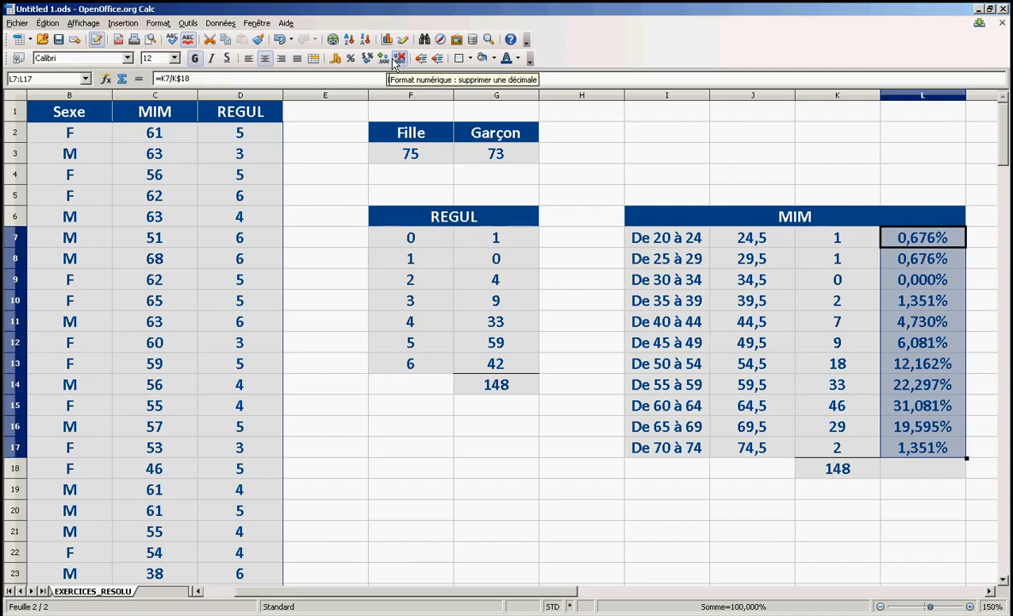
pyautogui.click(400, 58)
pyautogui.click(399, 59)
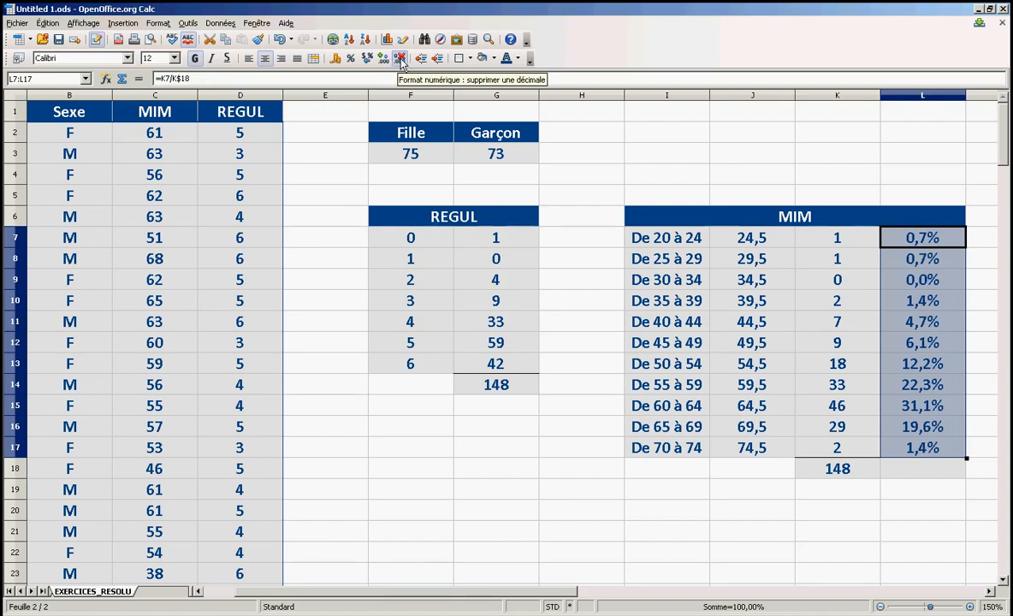
pyautogui.click(384, 59)
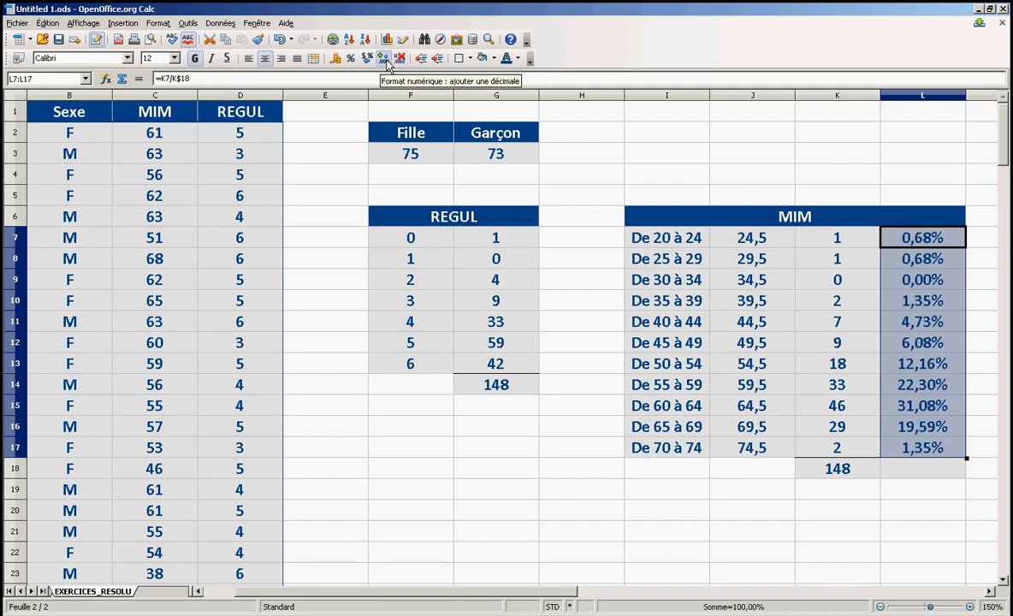
pyautogui.click(399, 58)
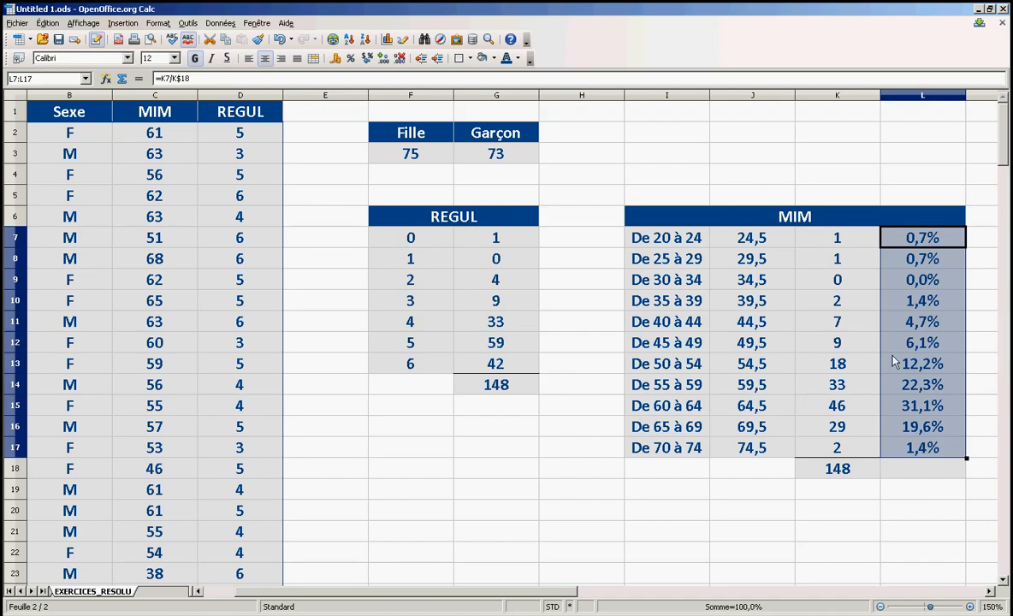
# Total the percentages L7:L17 in cell L18 with SOMME
pyautogui.scroll(-2, 922, 351)
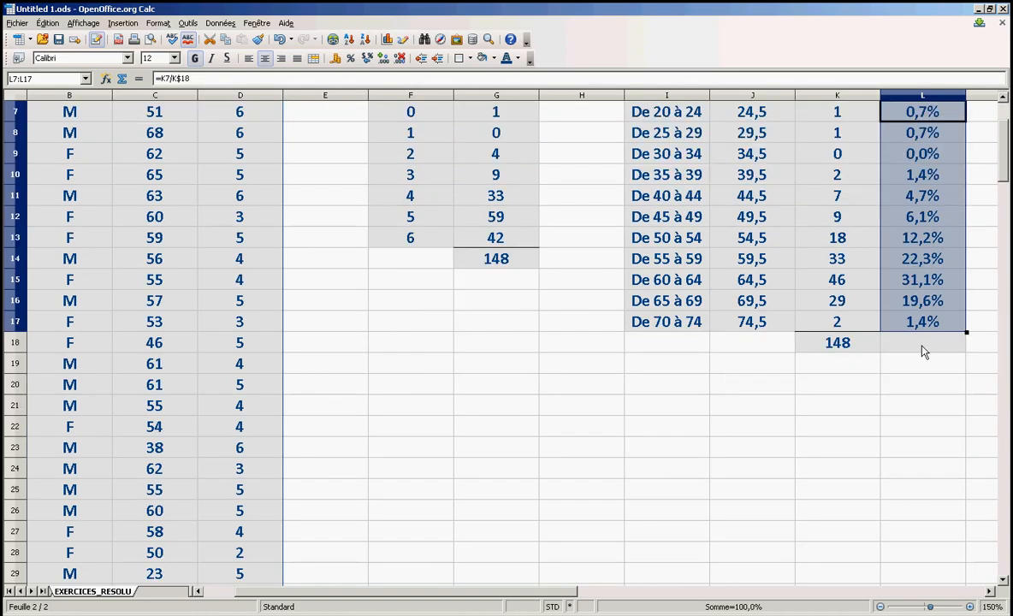
pyautogui.click(923, 346)
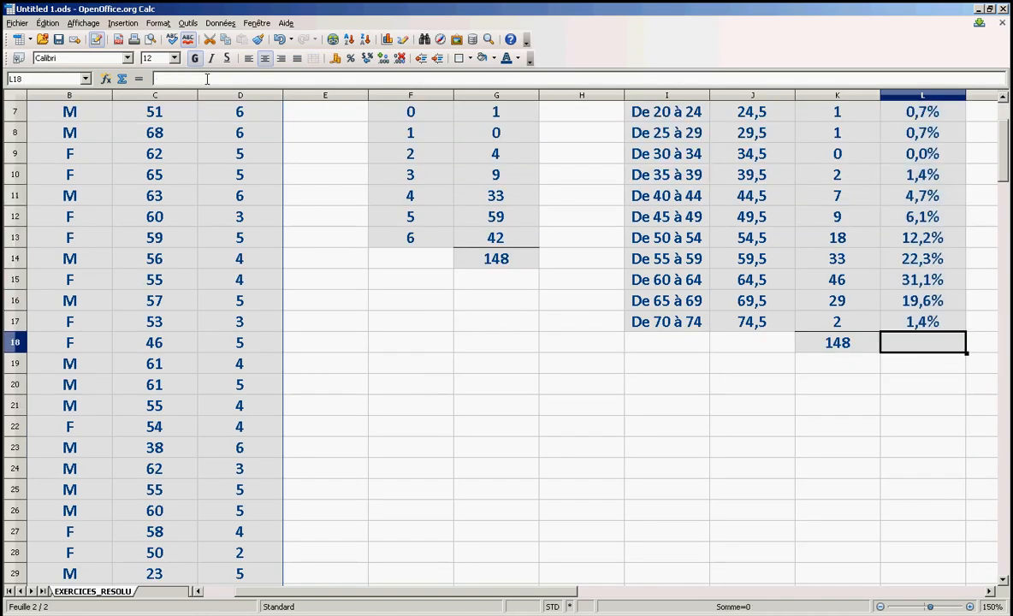
pyautogui.click(123, 77)
pyautogui.press('Return')
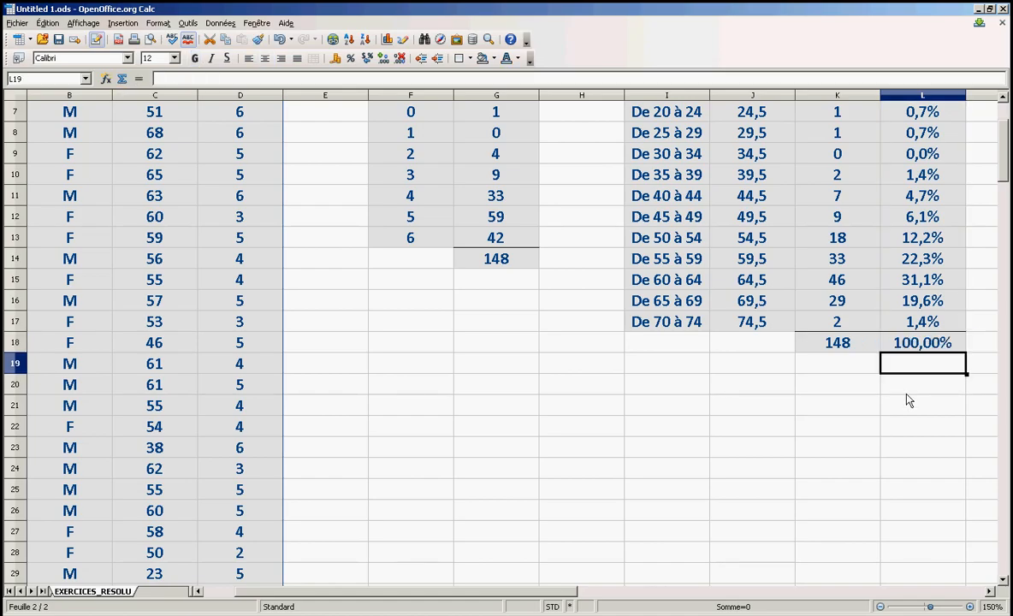
# Reduce the number of decimals shown for the percentage total in L18
pyautogui.scroll(2, 1007, 167)
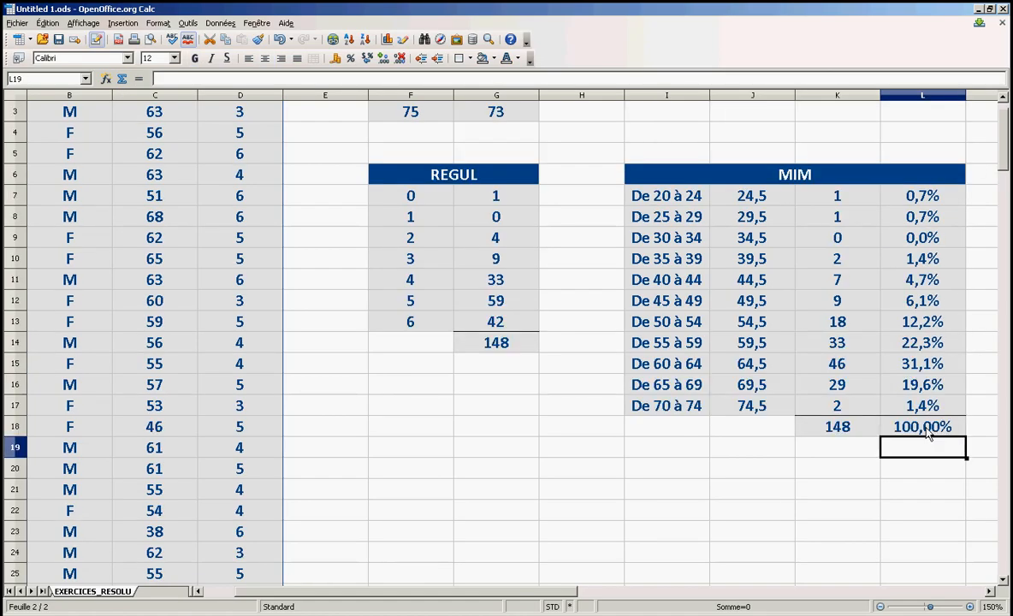
pyautogui.click(928, 432)
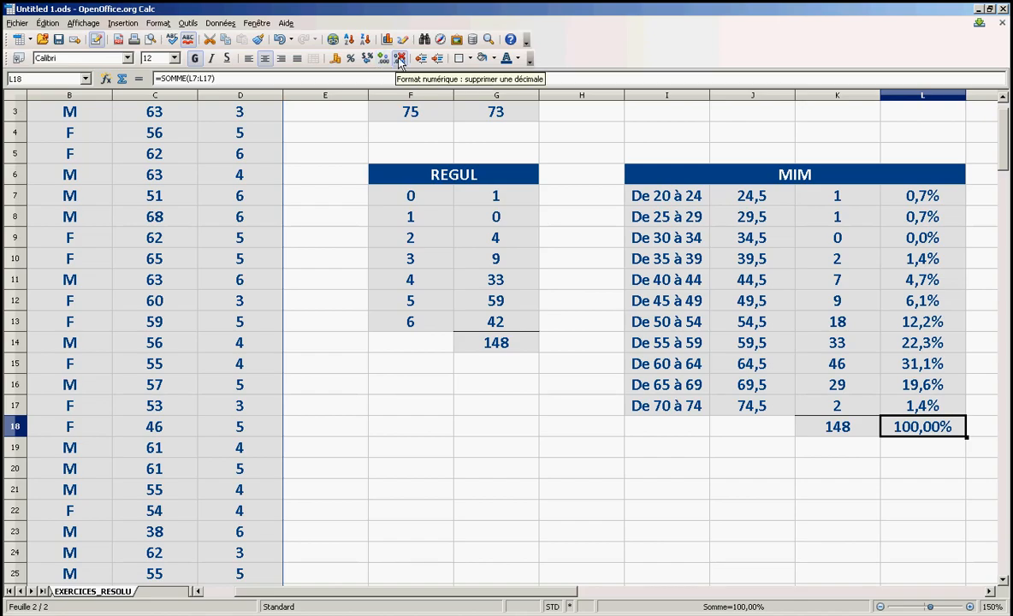